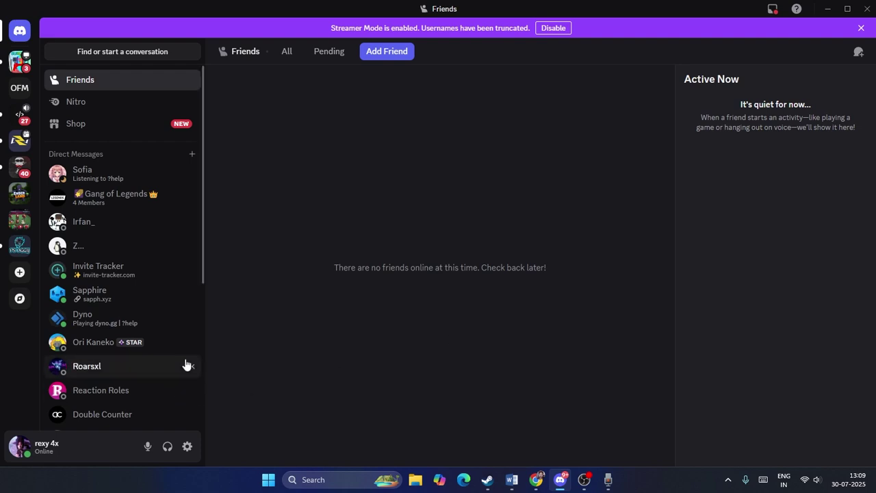
Step: Open Discord's User Settings and go to the Voice & Video page under App Settings
click(187, 447)
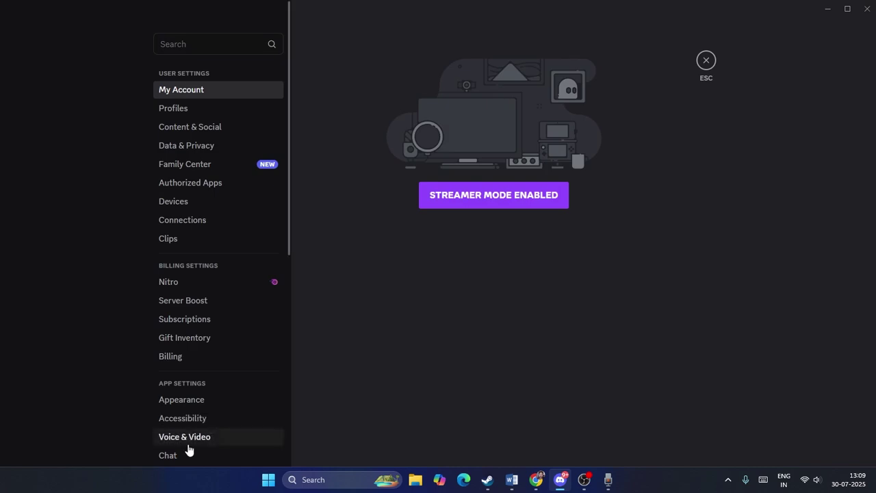
scroll(225, 160, down, 5)
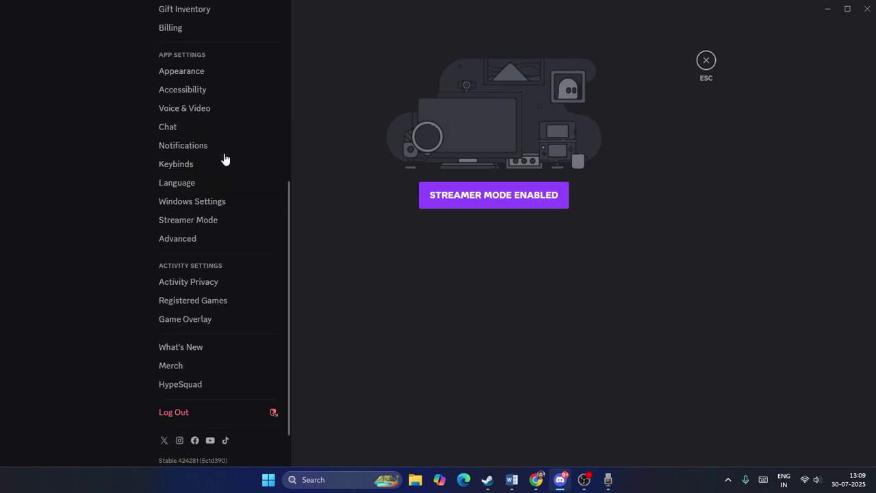
scroll(230, 190, up, 2)
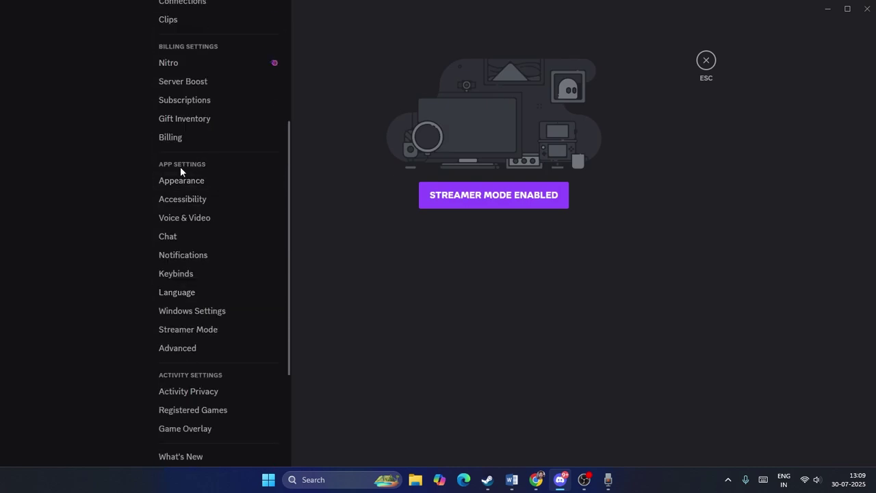
click(185, 219)
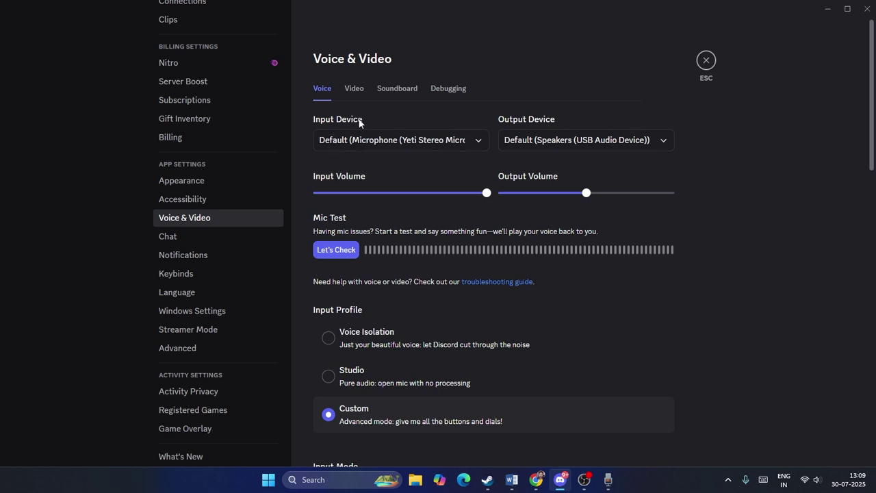
Step: Keep Default input and output devices, set input volume to about 97% and output to 166%
click(479, 142)
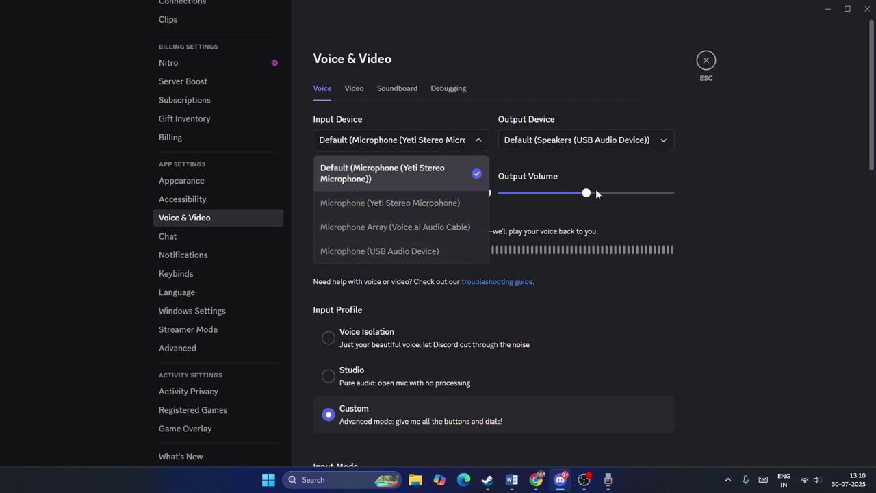
click(756, 174)
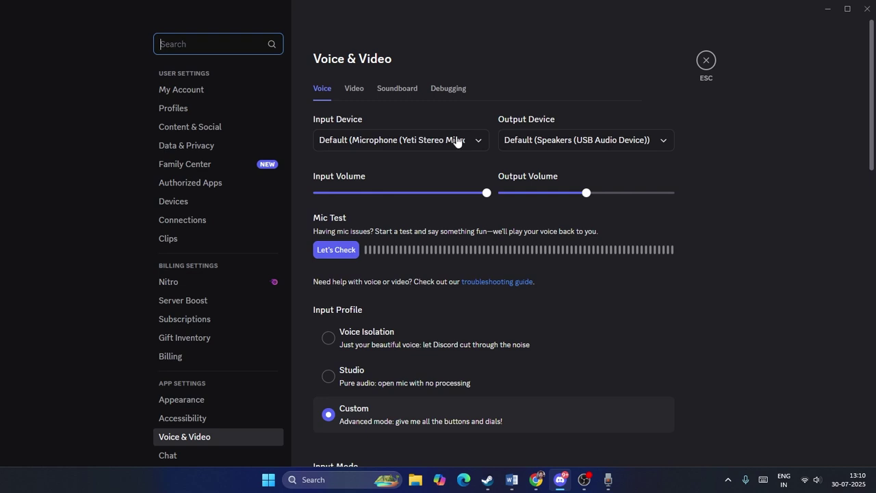
click(663, 141)
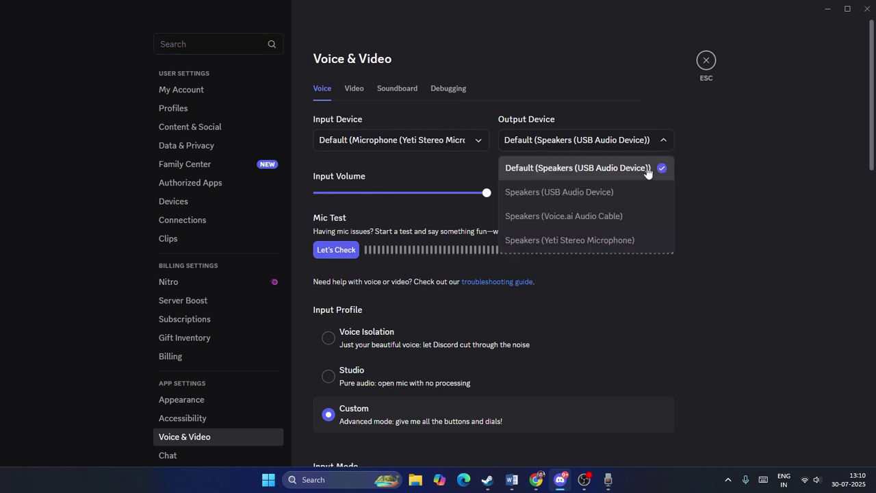
click(744, 205)
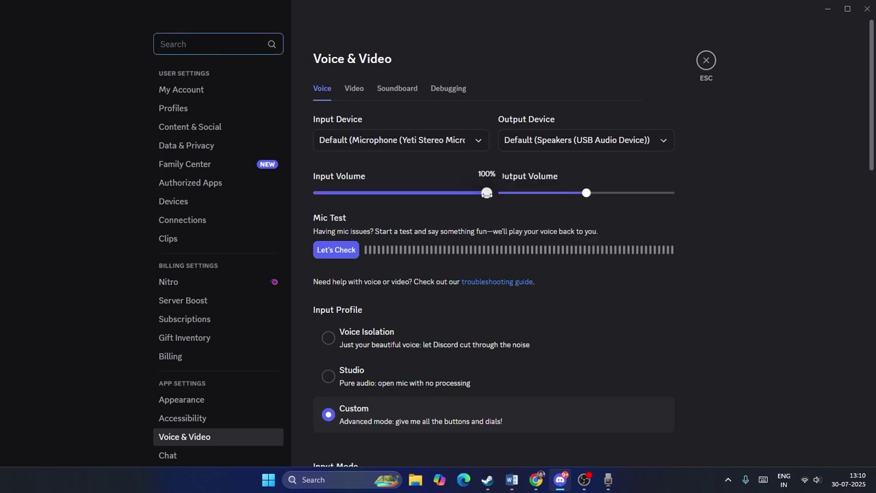
mouse_move(486, 193)
mouse_down()
mouse_move(464, 194)
mouse_move(470, 194)
mouse_up()
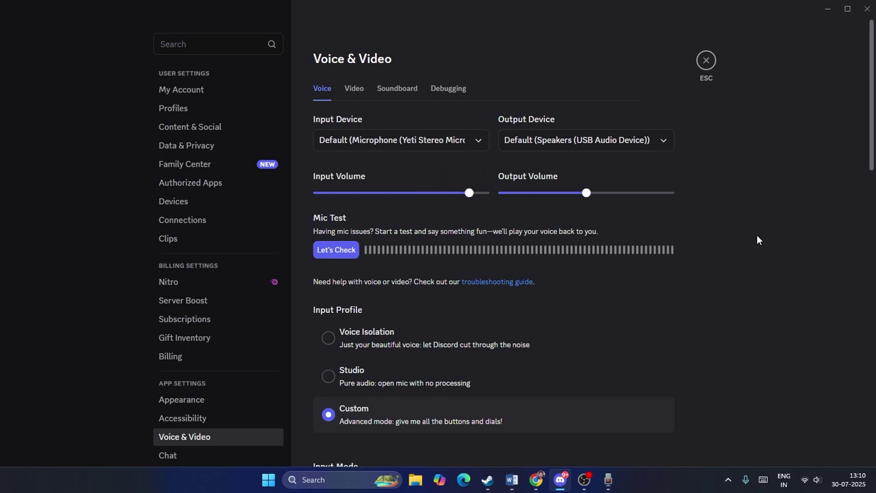
drag(586, 193, 639, 199)
scroll(774, 152, down, 5)
scroll(775, 155, up, 1)
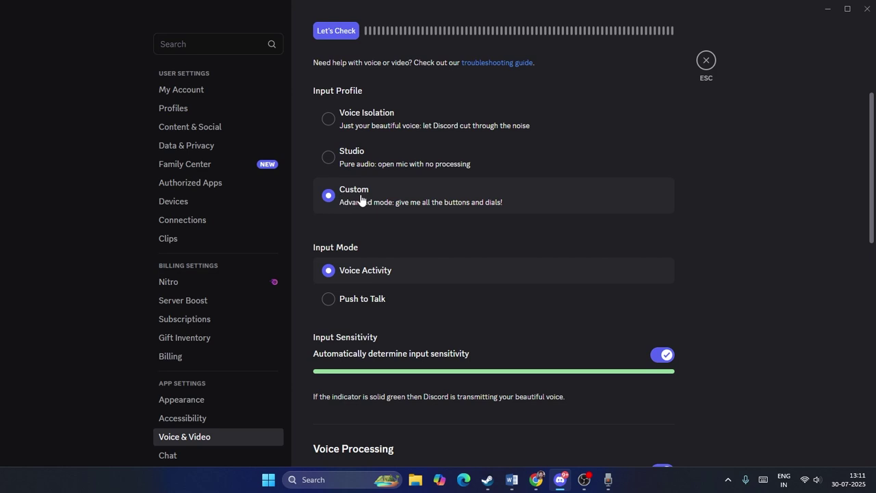
scroll(683, 197, down, 3)
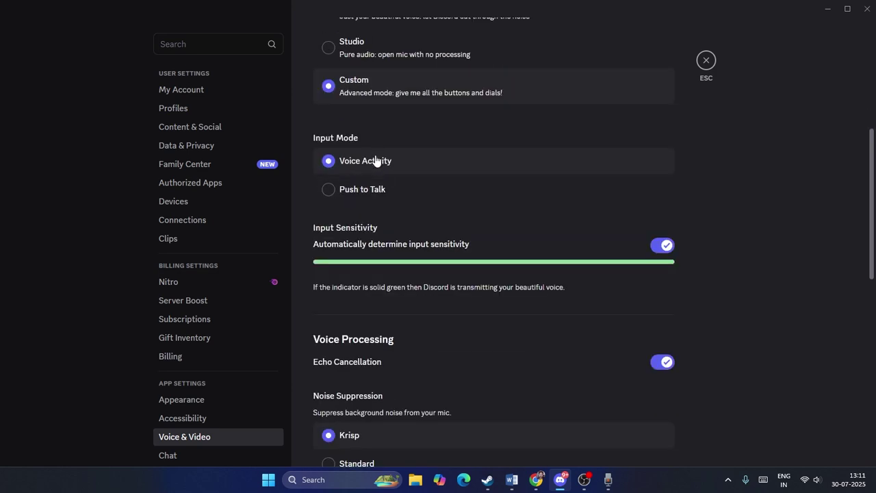
click(395, 190)
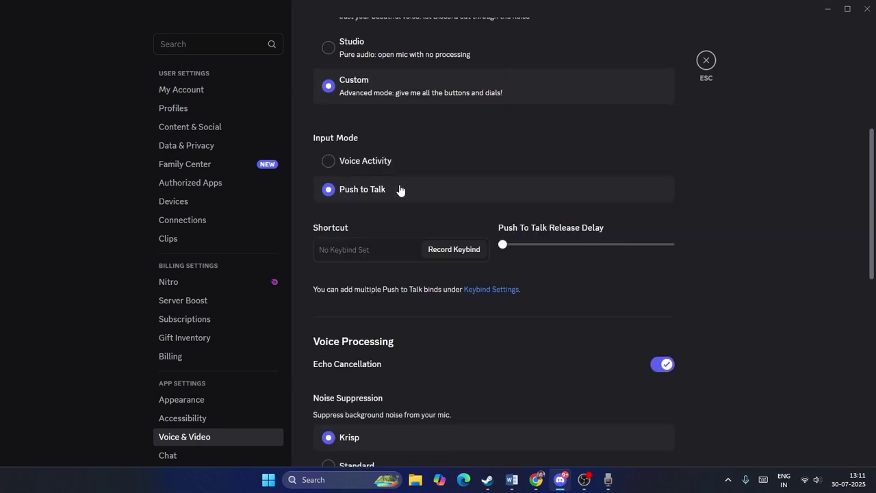
click(395, 166)
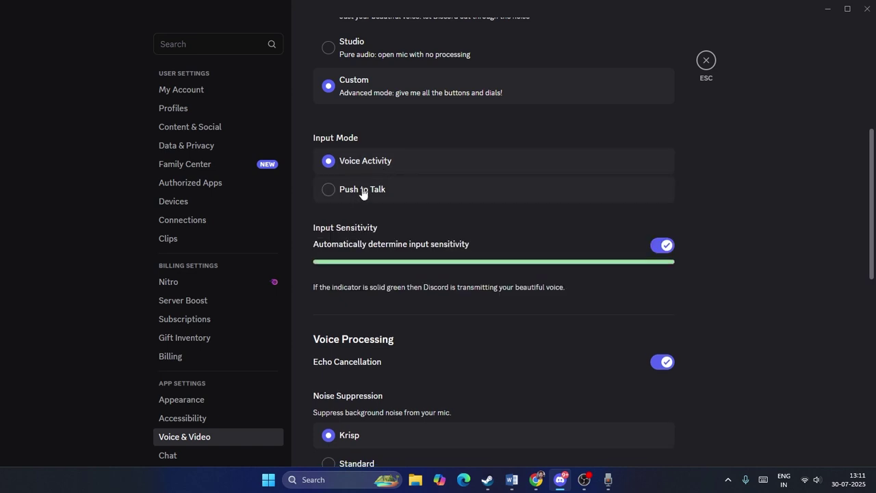
click(339, 191)
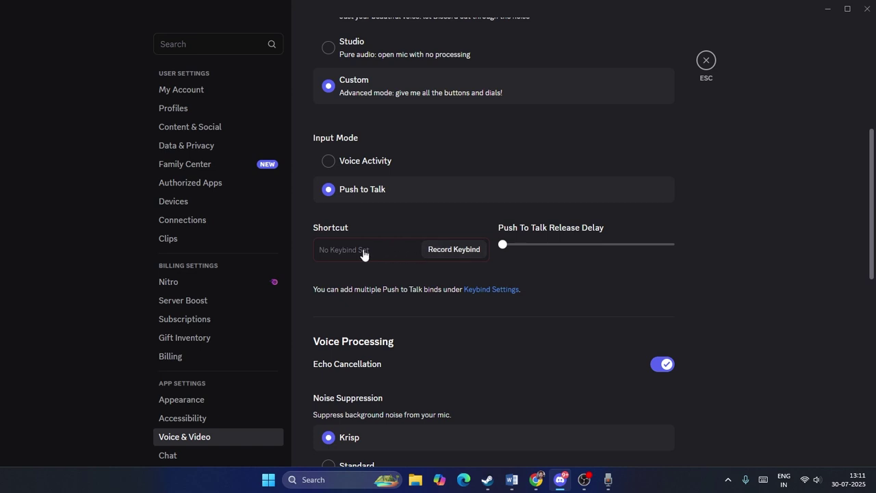
click(337, 167)
scroll(757, 164, down, 3)
scroll(757, 164, up, 1)
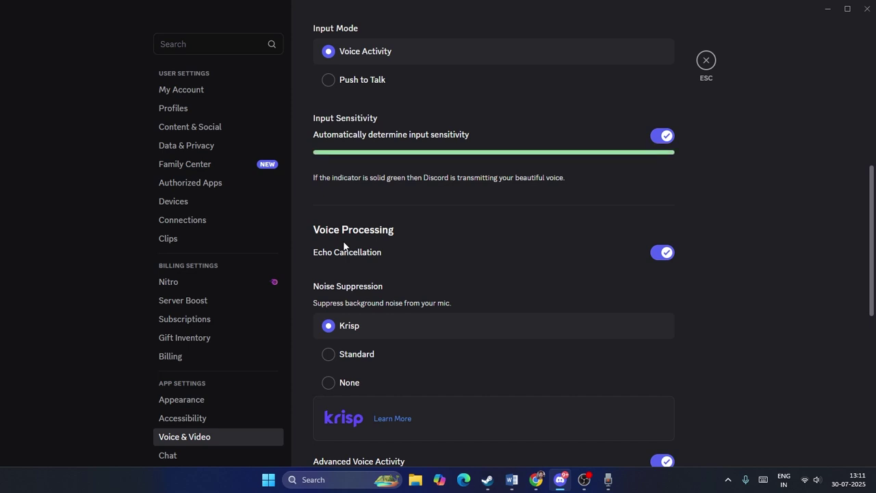
Step: Switch Echo Cancellation off and look through the remaining Voice Processing options
click(664, 257)
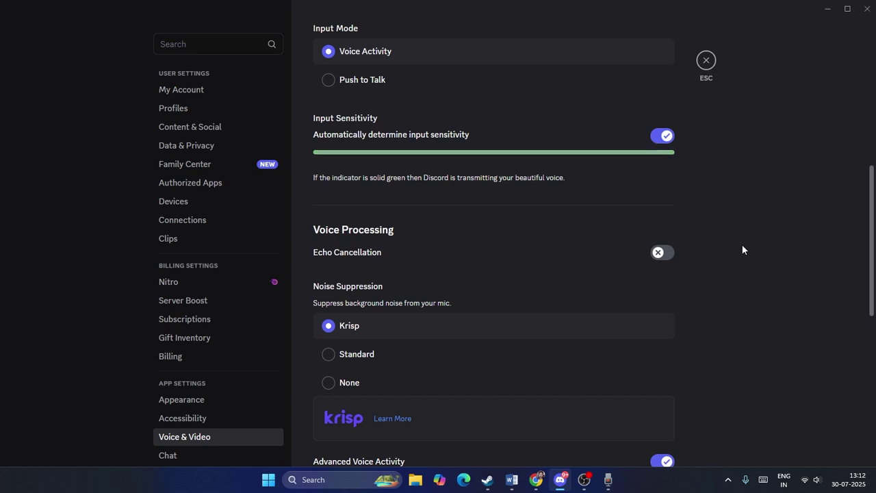
click(665, 253)
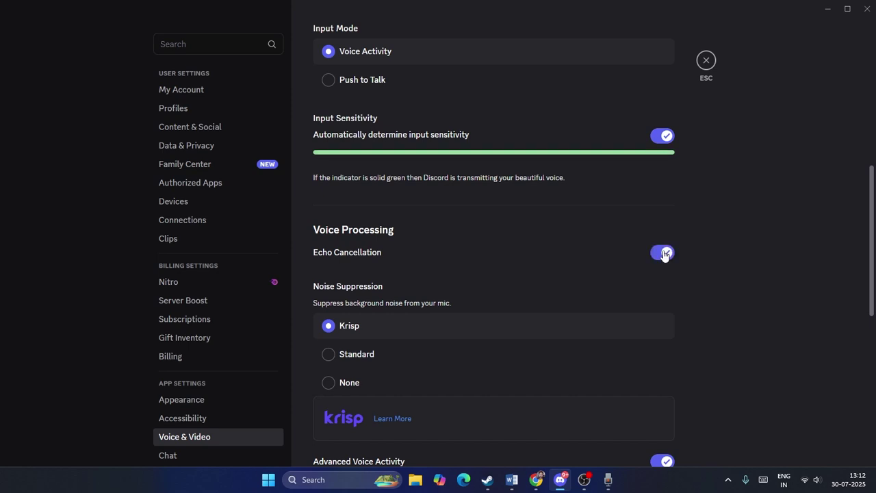
click(666, 253)
scroll(755, 188, down, 2)
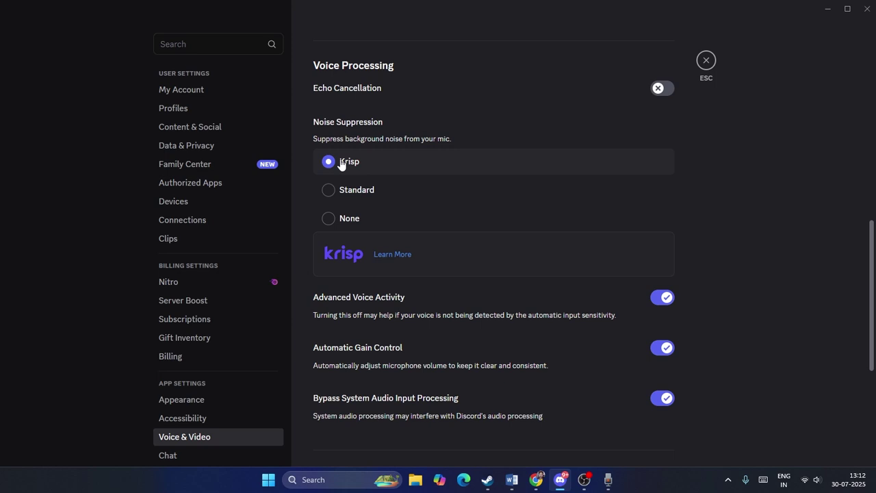
scroll(764, 198, down, 3)
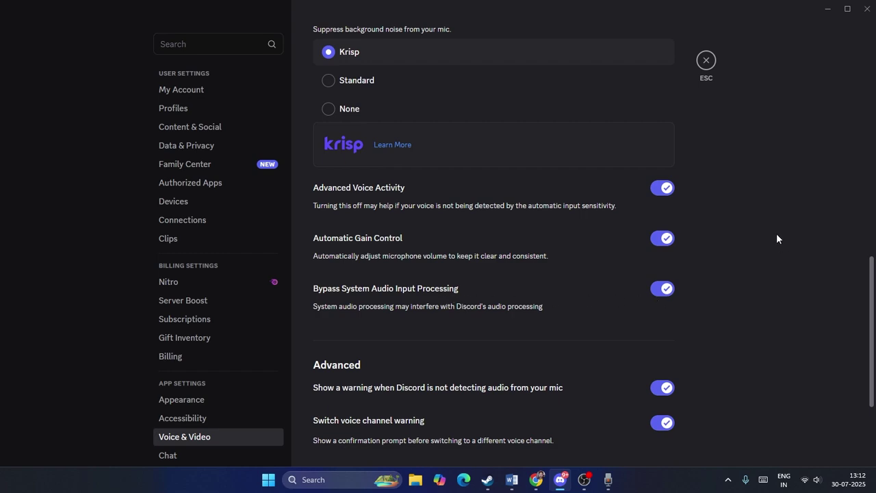
scroll(777, 238, down, 3)
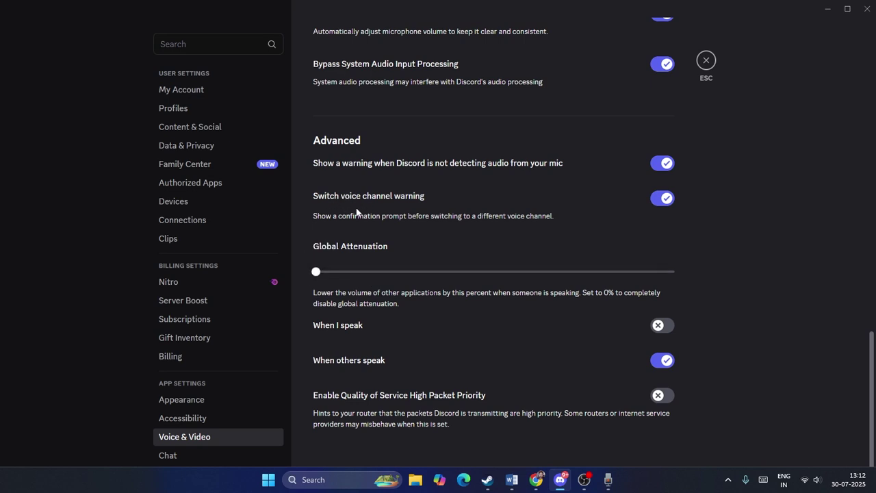
mouse_move(318, 273)
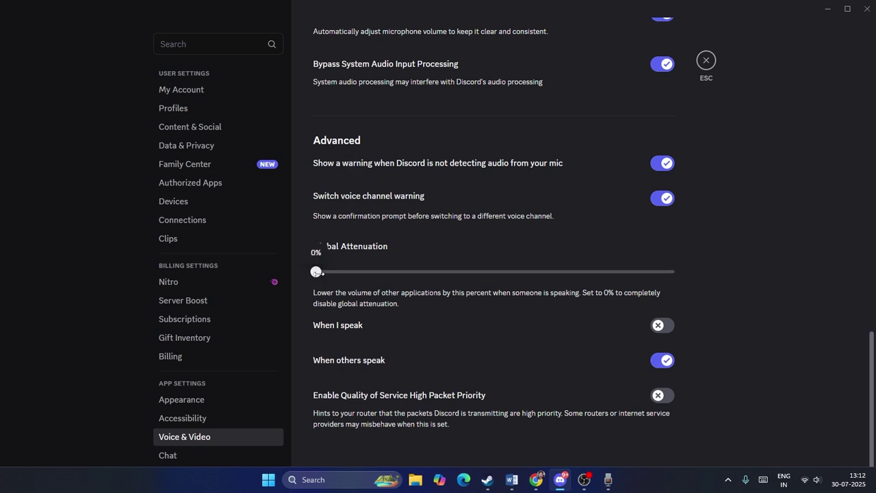
click(353, 272)
drag(329, 272, 313, 272)
click(659, 325)
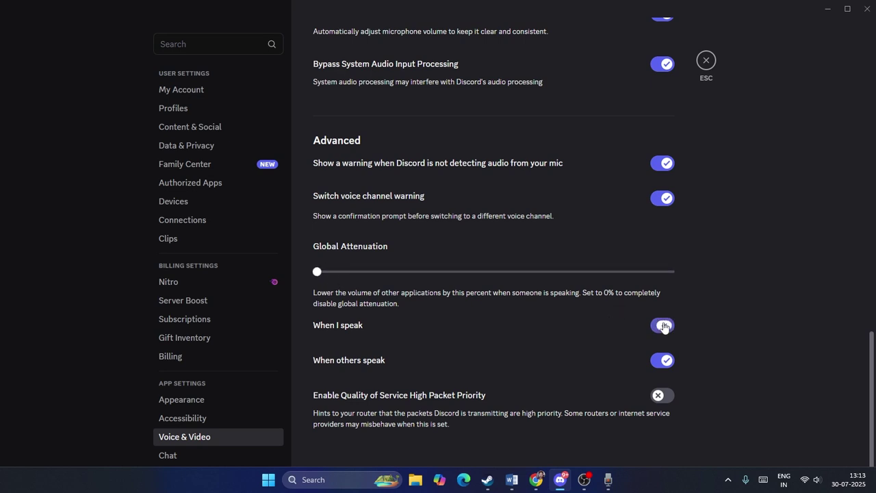
drag(366, 271, 432, 271)
click(357, 272)
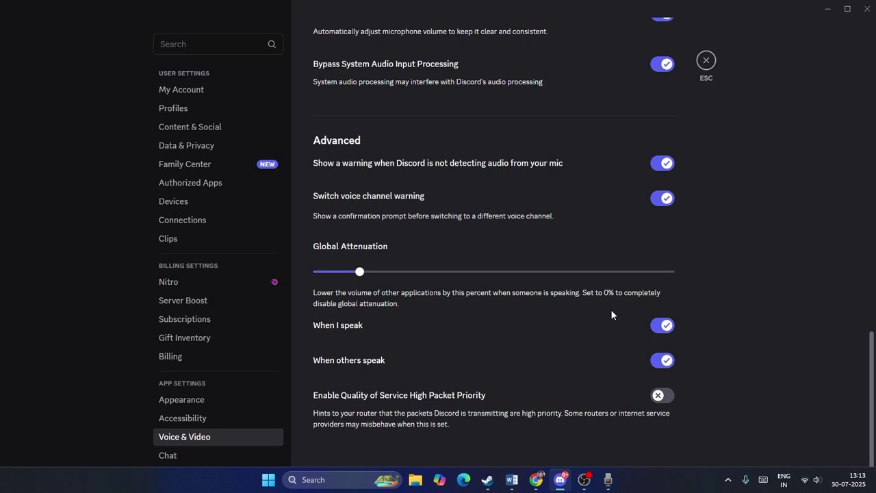
drag(360, 272, 315, 271)
click(661, 325)
scroll(844, 347, up, 5)
scroll(844, 346, up, 3)
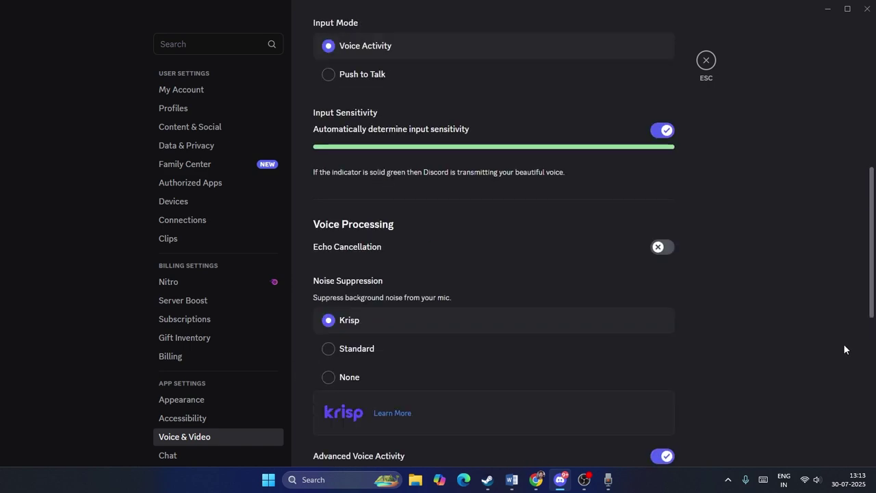
scroll(844, 345, up, 6)
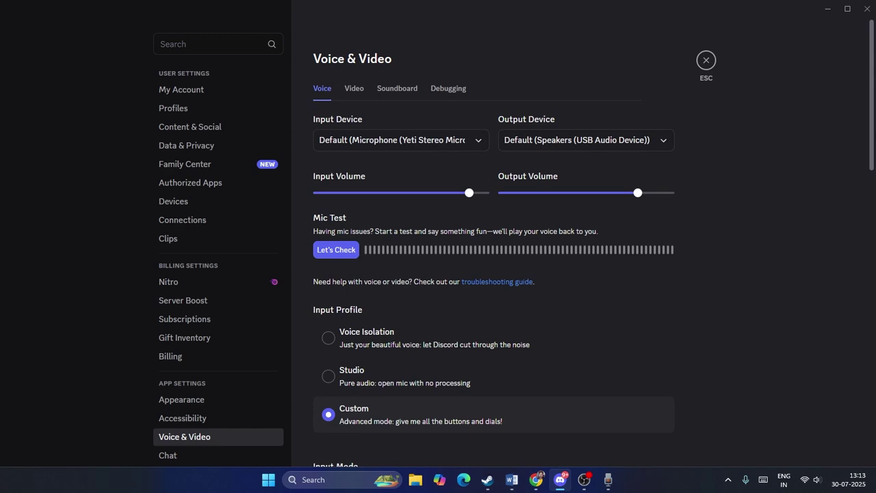
Step: Close Discord and open Windows Sound settings from the taskbar speaker icon
click(868, 9)
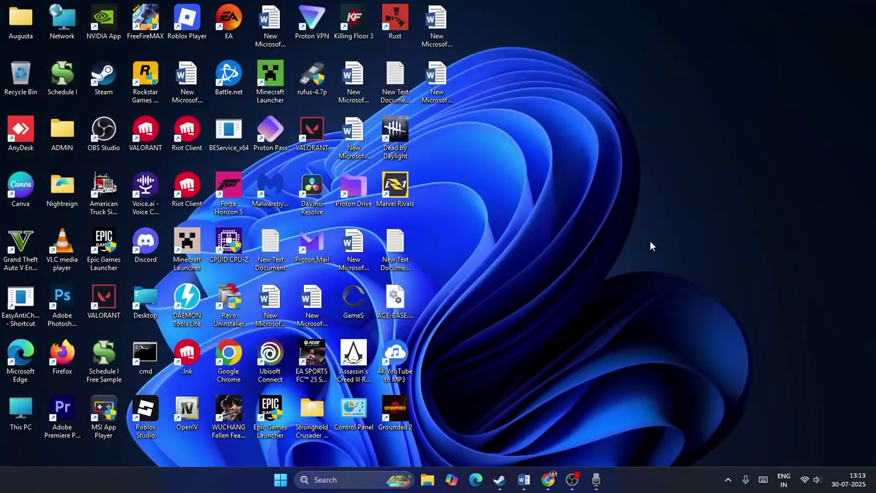
right_click(816, 481)
click(794, 450)
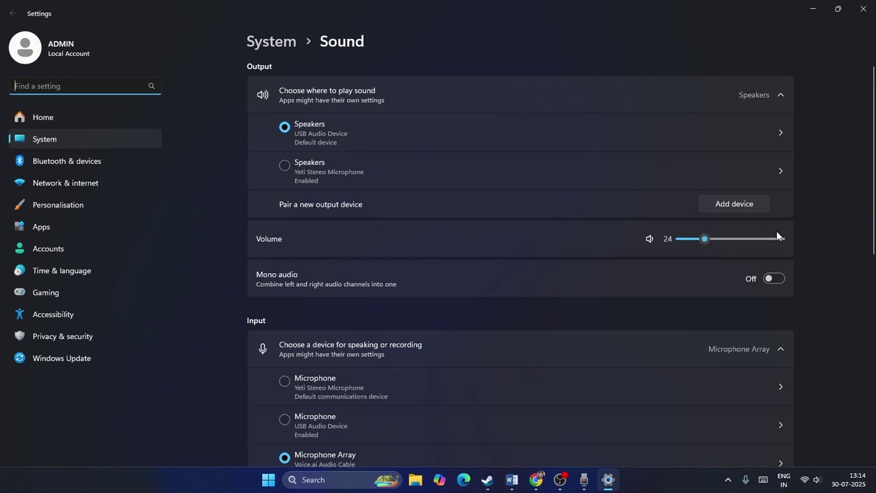
Step: Open More sound settings and show the Recording devices list in the Sound dialog
scroll(827, 213, down, 3)
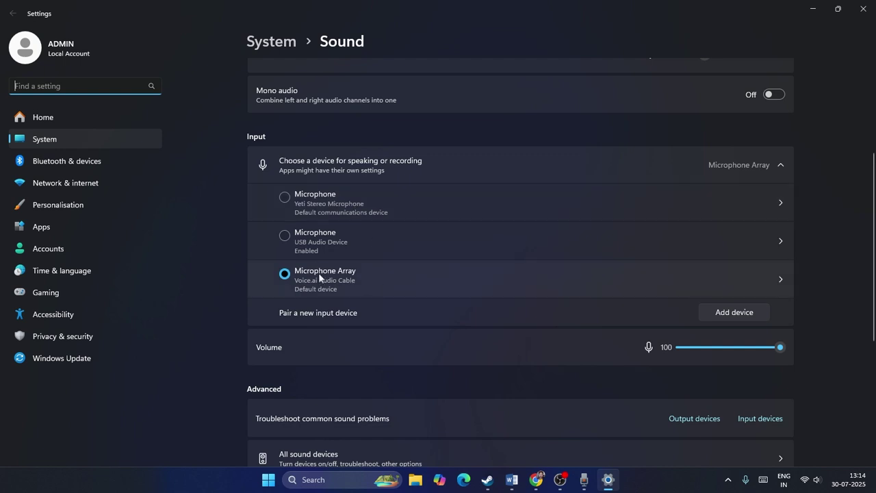
scroll(856, 251, down, 3)
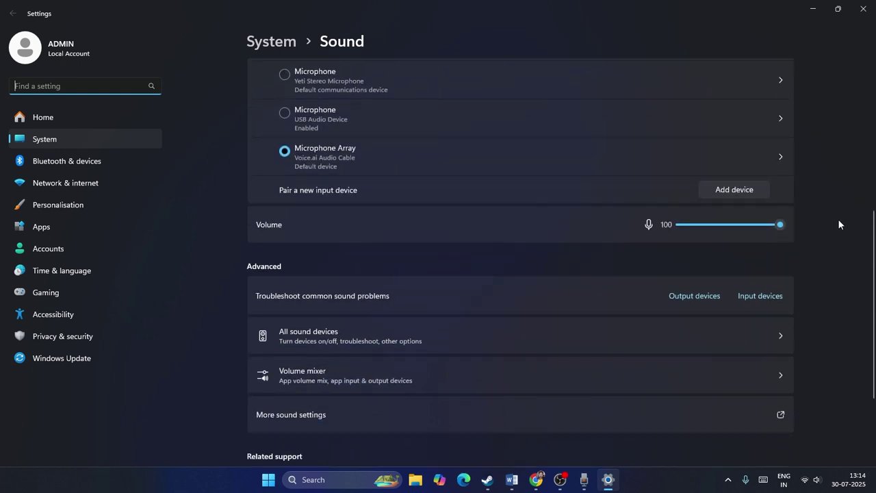
click(312, 414)
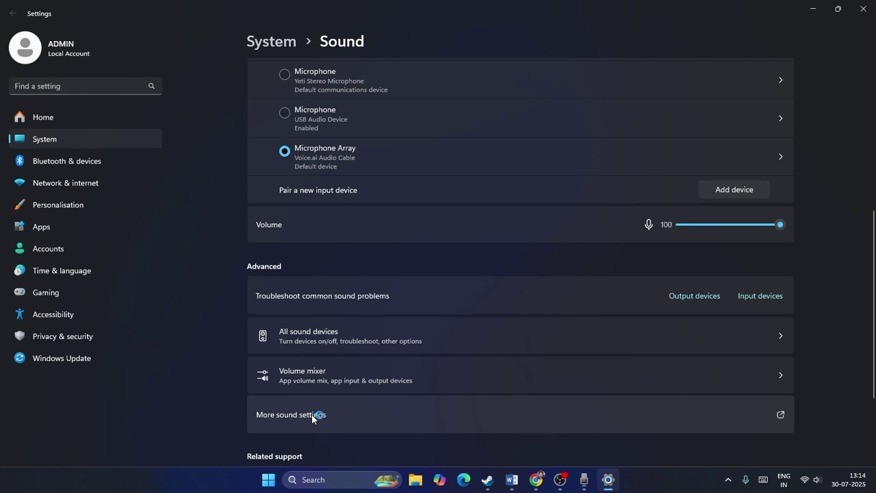
click(140, 113)
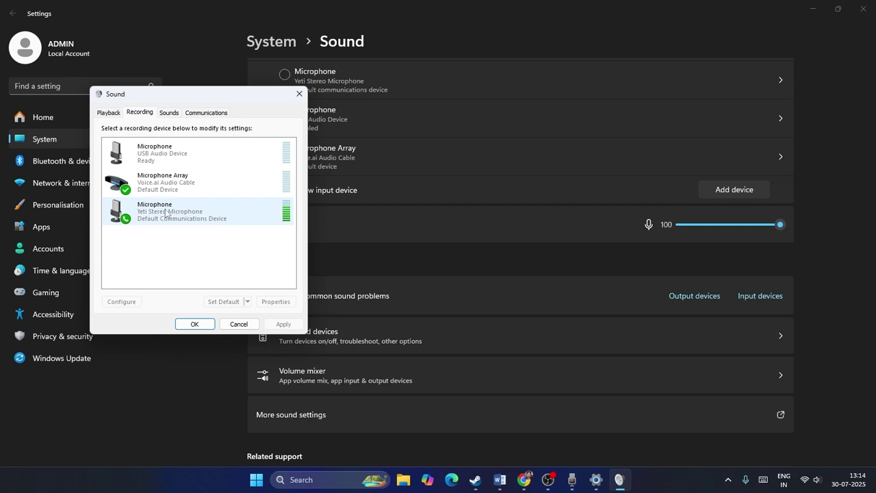
Step: Open the Yeti Microphone's Properties on the Advanced tab
click(148, 219)
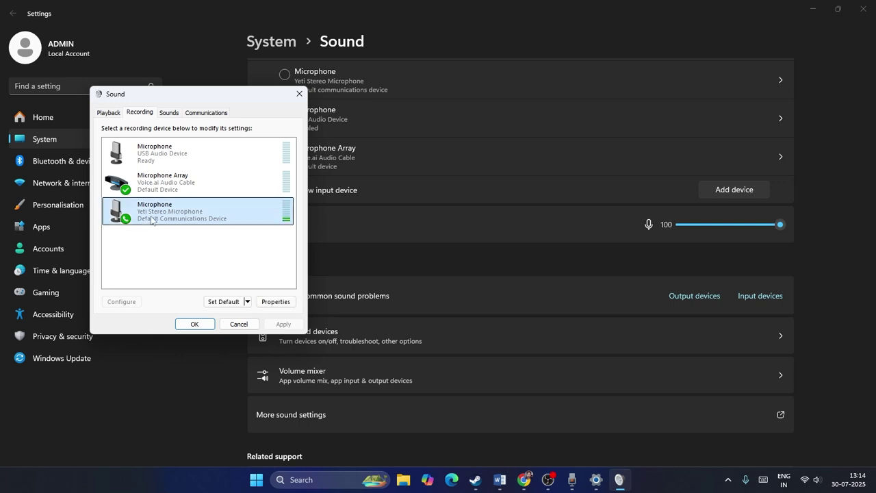
right_click(151, 219)
click(153, 219)
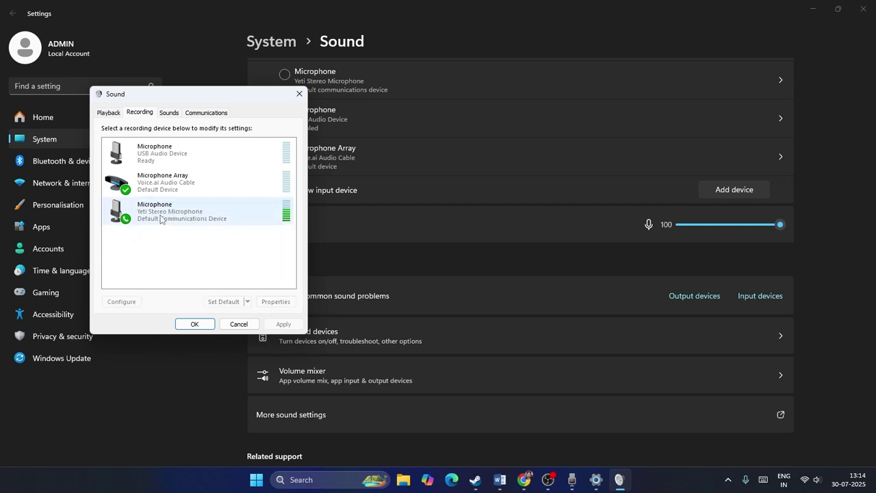
click(160, 217)
right_click(164, 218)
click(198, 278)
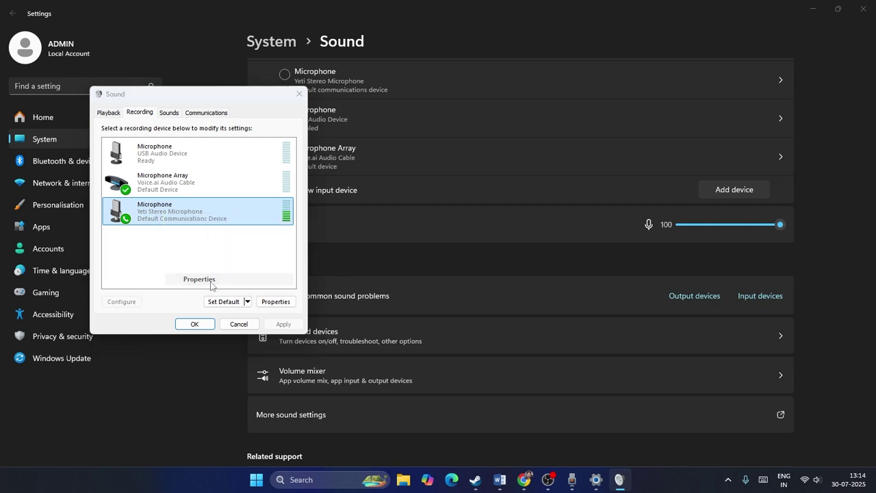
click(201, 154)
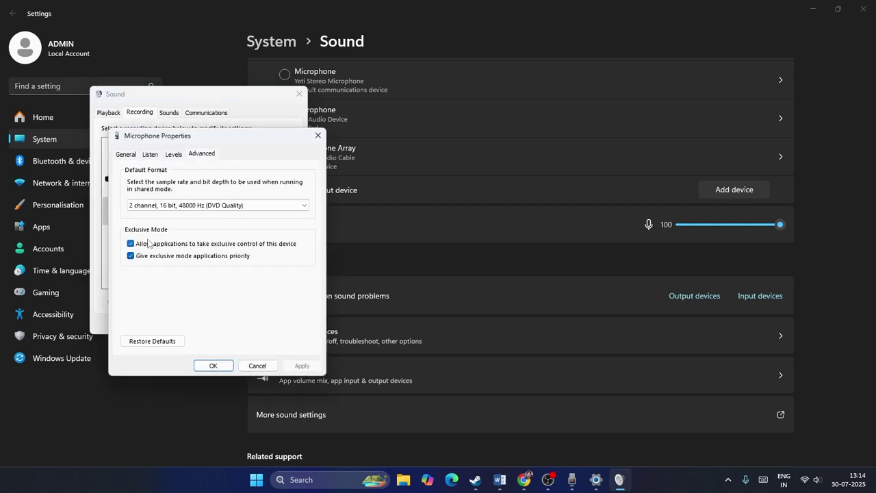
Step: Disable exclusive-mode priority, set the 48000 Hz DVD Quality format, apply, and close the dialogs
click(131, 255)
click(130, 243)
click(130, 244)
click(274, 206)
click(273, 212)
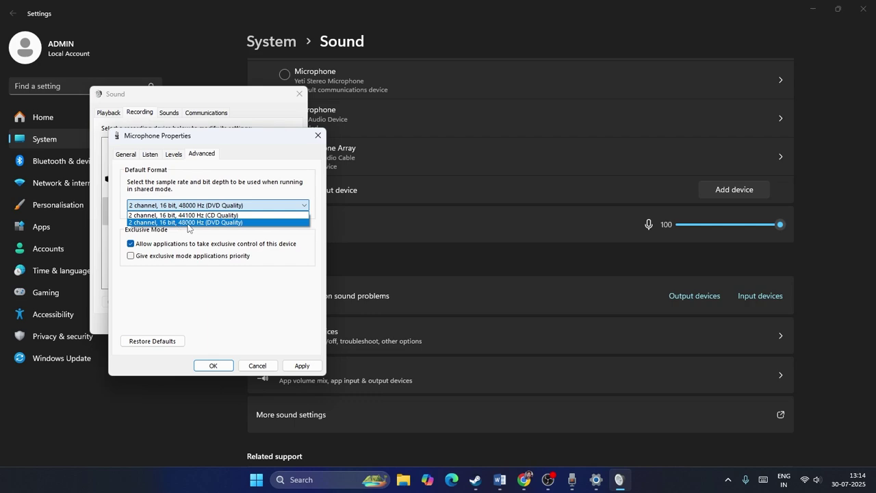
click(206, 281)
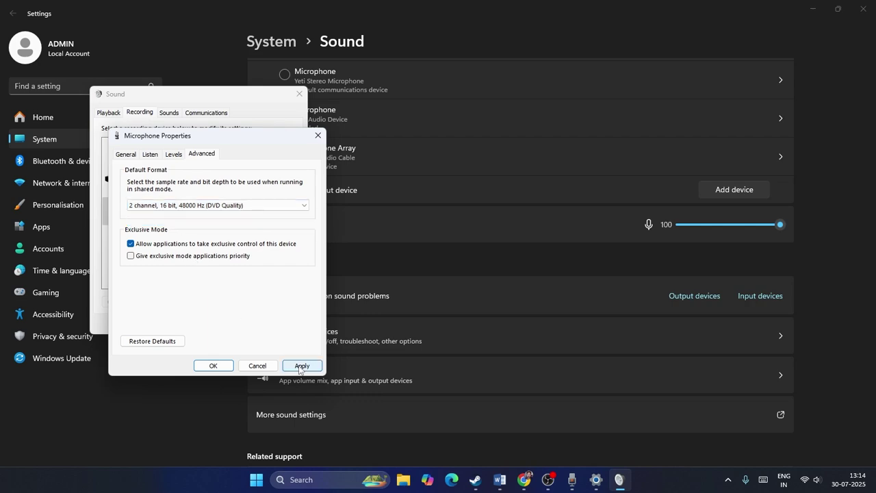
click(208, 366)
click(195, 324)
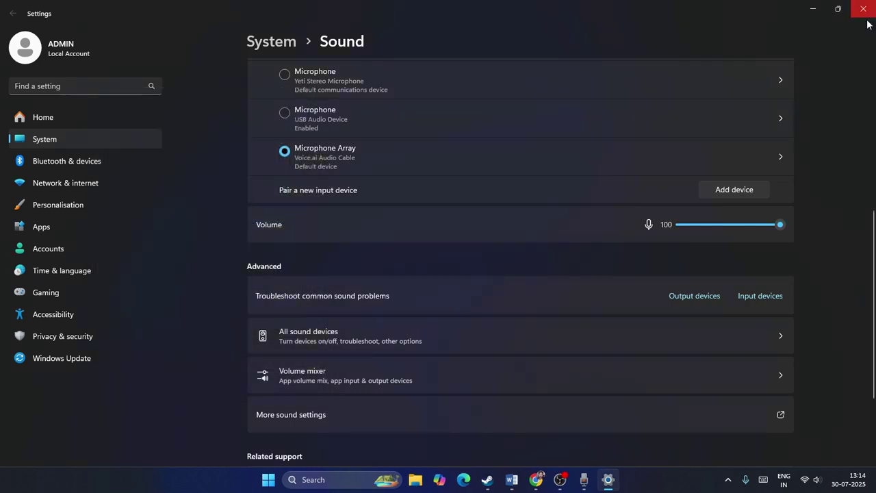
click(863, 9)
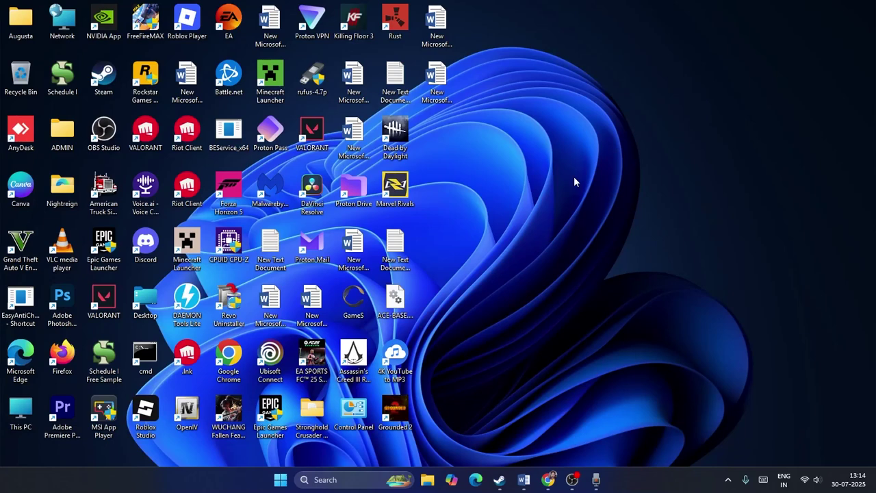